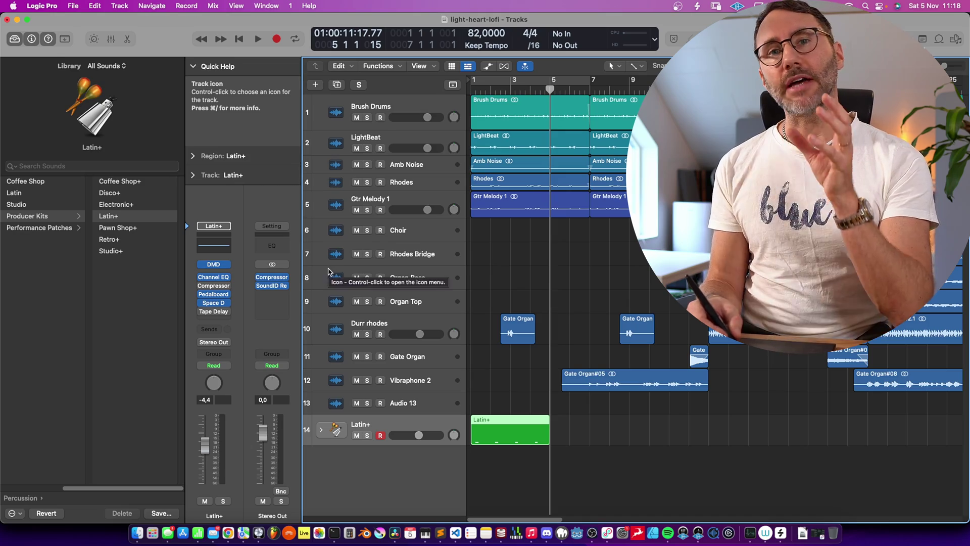
- Start a new speaker measurement from the SoundID Reference plugin on Stereo Out
click(277, 287)
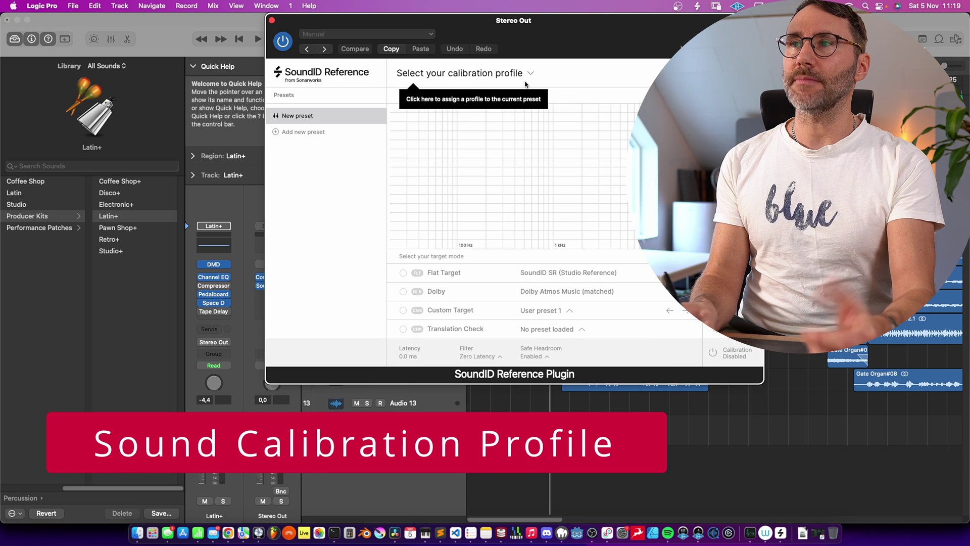
click(531, 73)
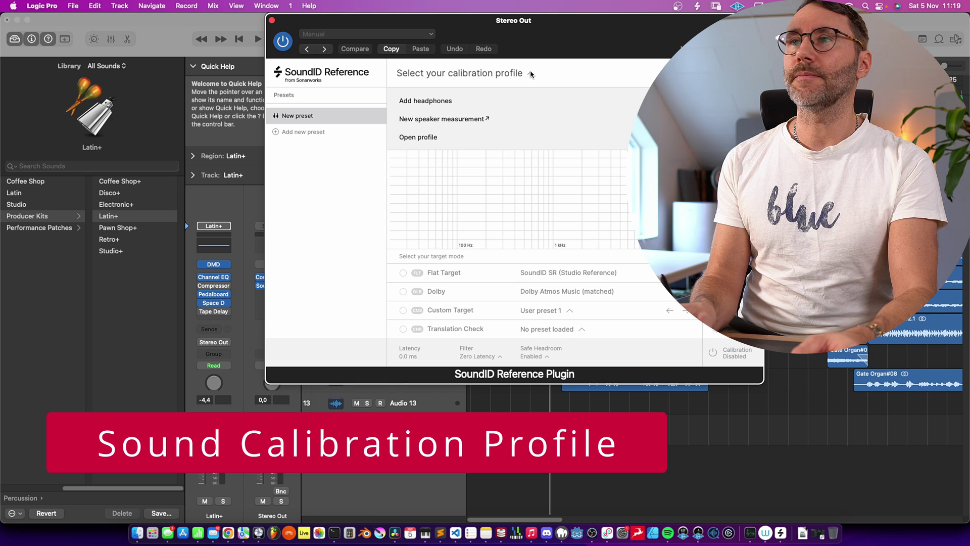
click(436, 119)
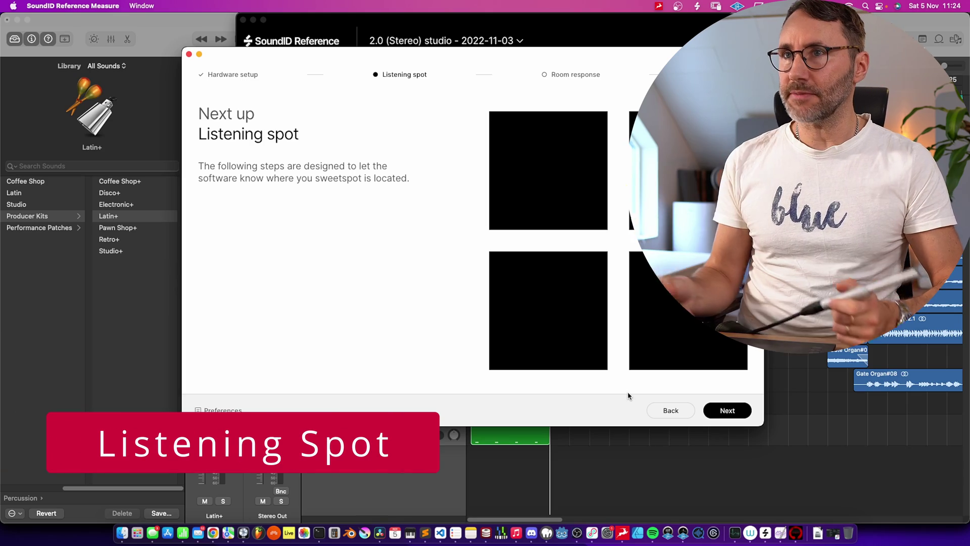
- Advance to speaker volume adjustment and play the test tone to set the level
click(727, 411)
click(327, 329)
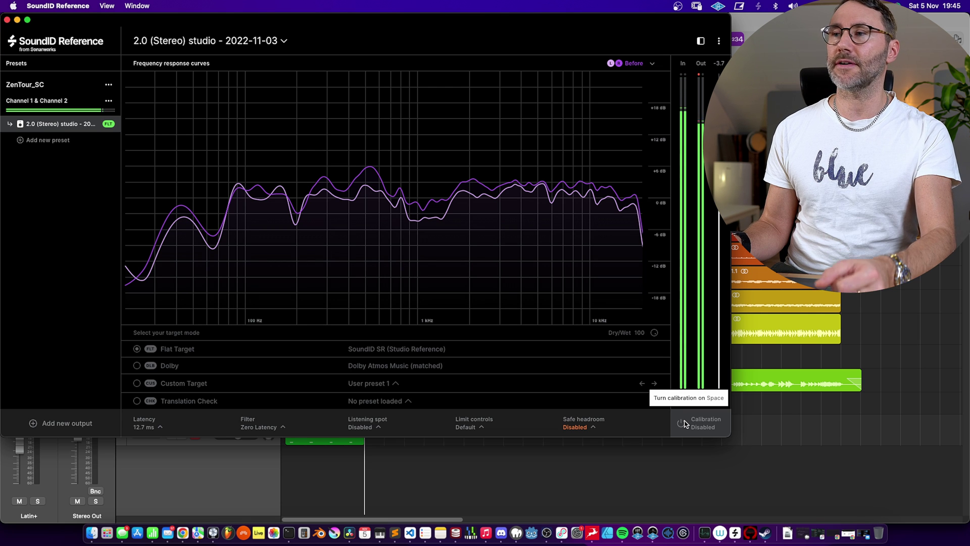
- Enable calibration for the 2.0 (Stereo) studio profile
click(684, 423)
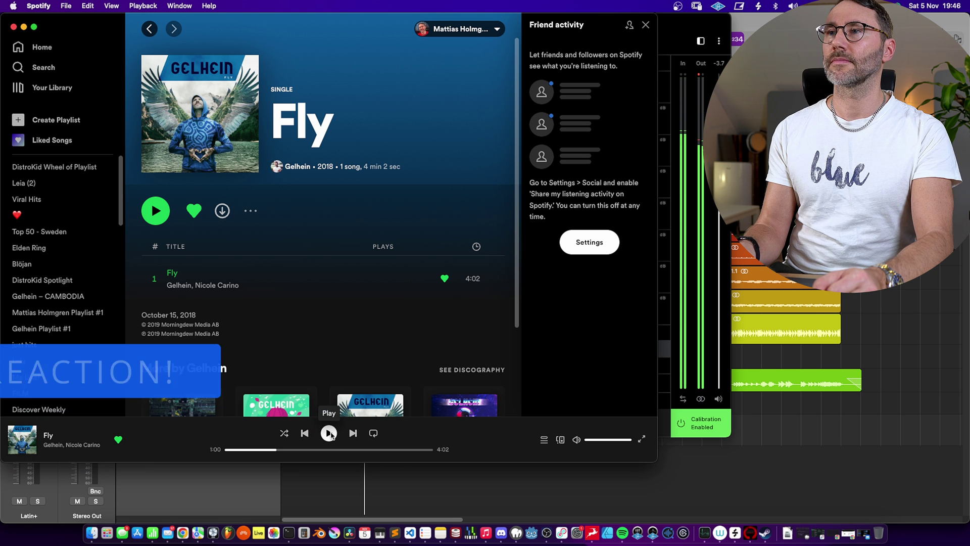
- Play 'Fly' in Spotify and disable SoundID Reference calibration for comparison
click(329, 433)
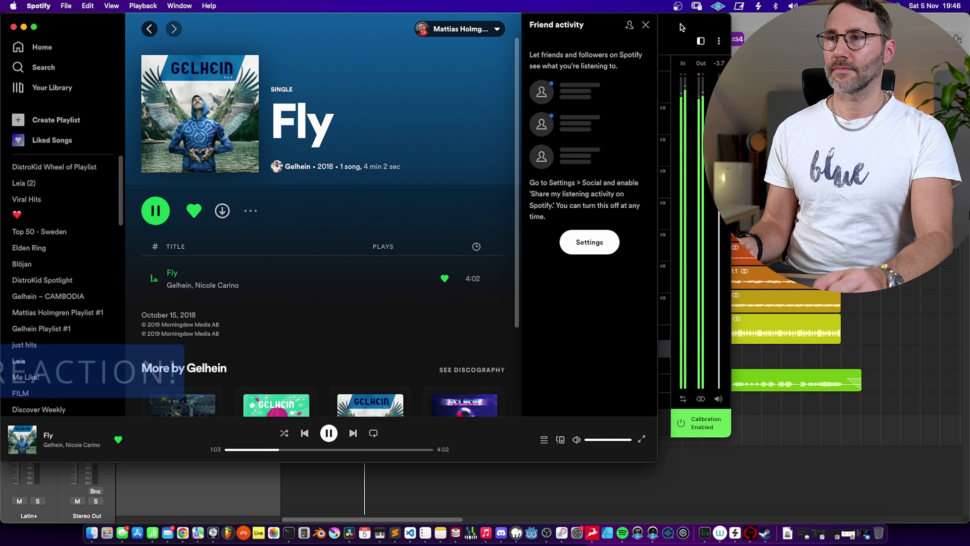
click(669, 435)
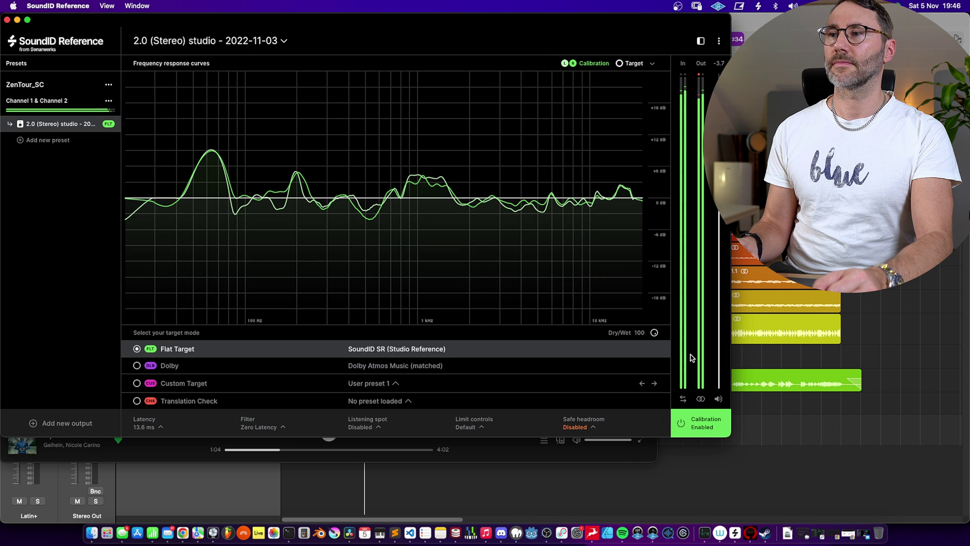
- Toggle calibration on and off seven times during playback, ending on Enabled
click(682, 426)
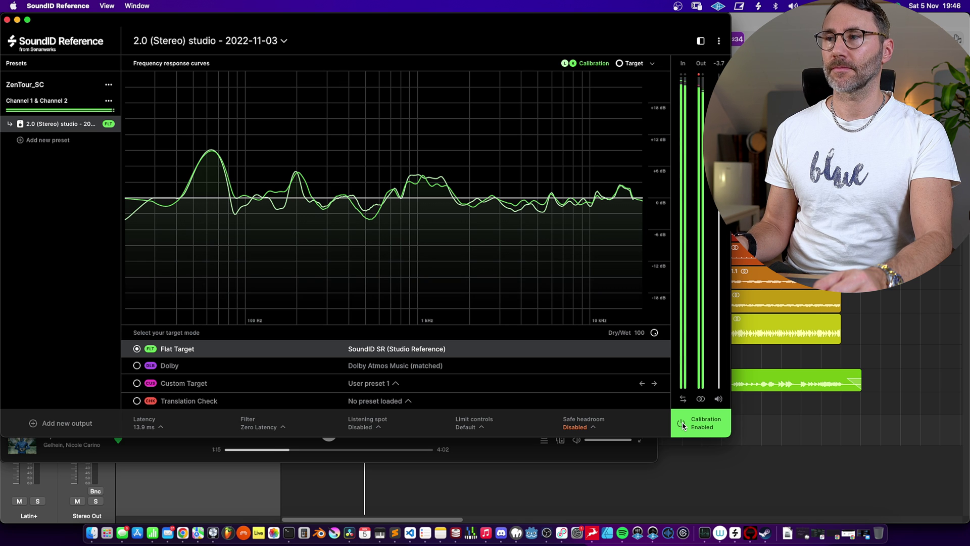
click(683, 426)
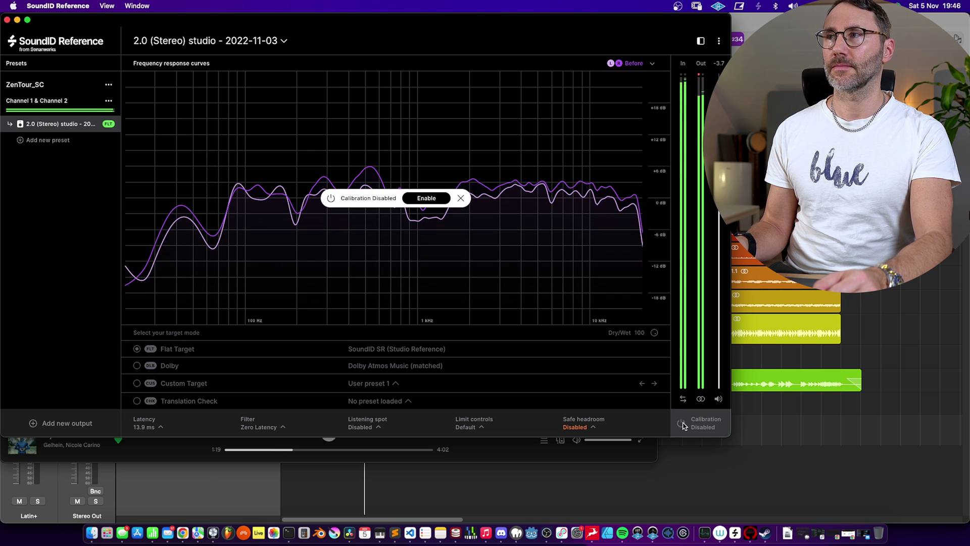
click(684, 426)
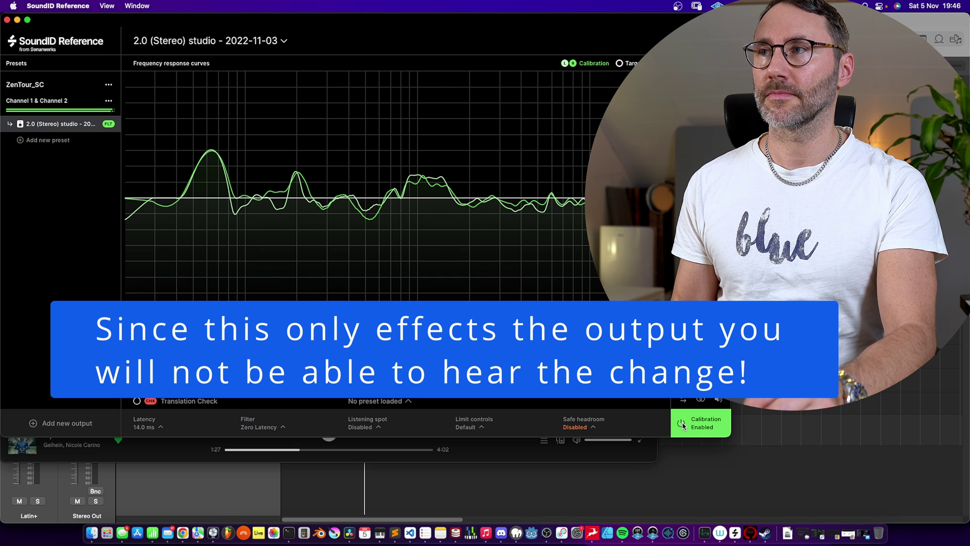
click(683, 425)
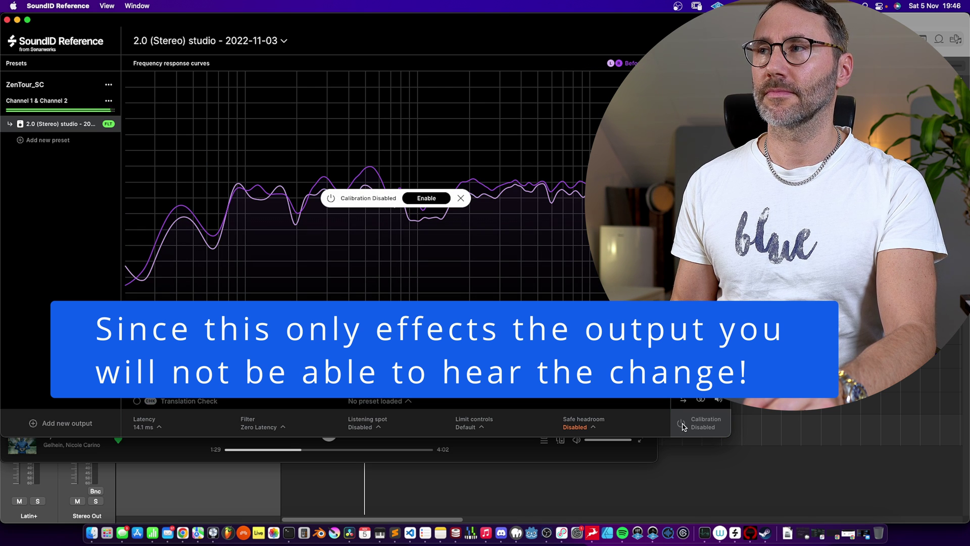
click(683, 425)
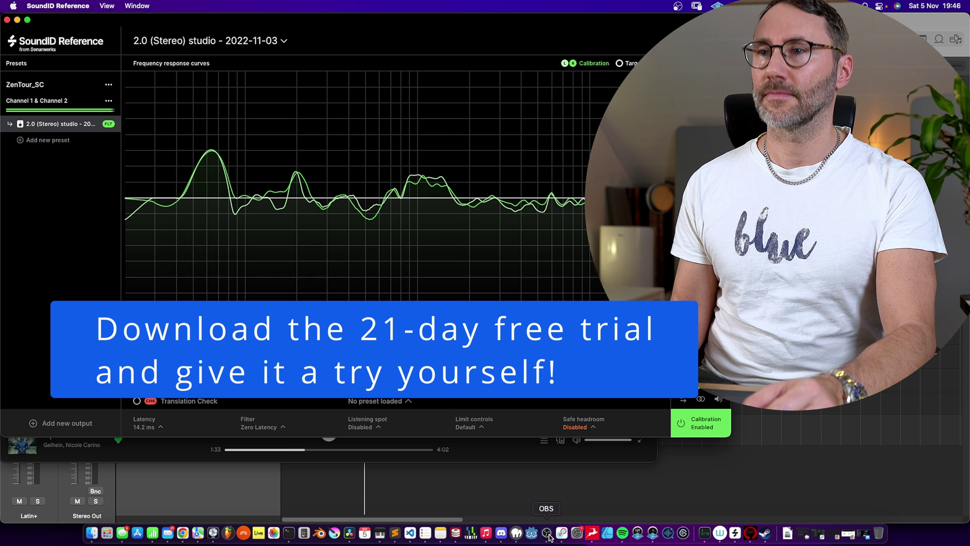
click(682, 425)
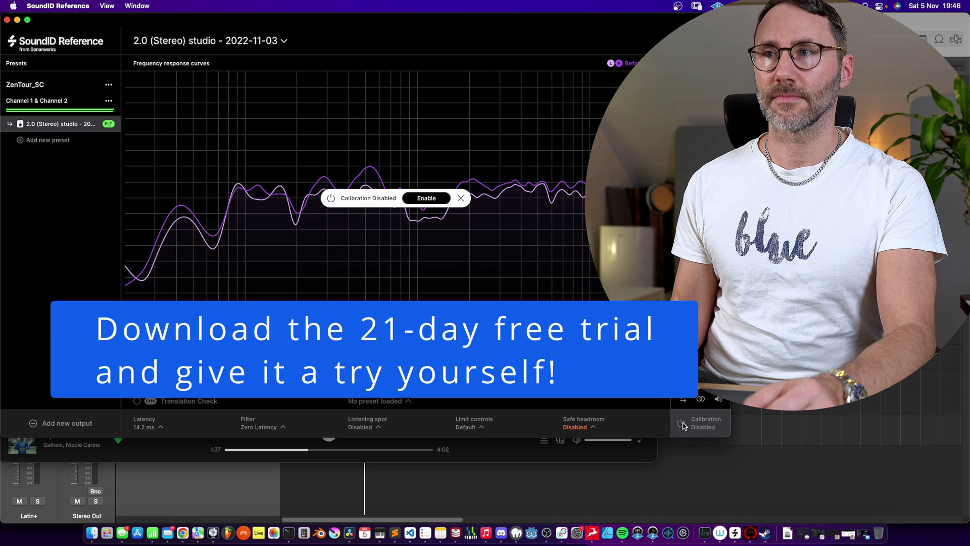
click(684, 426)
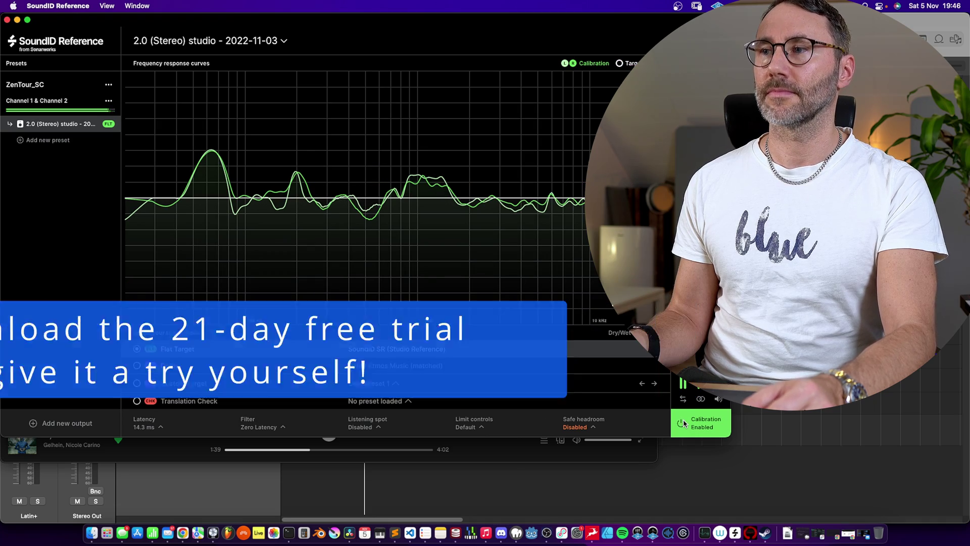